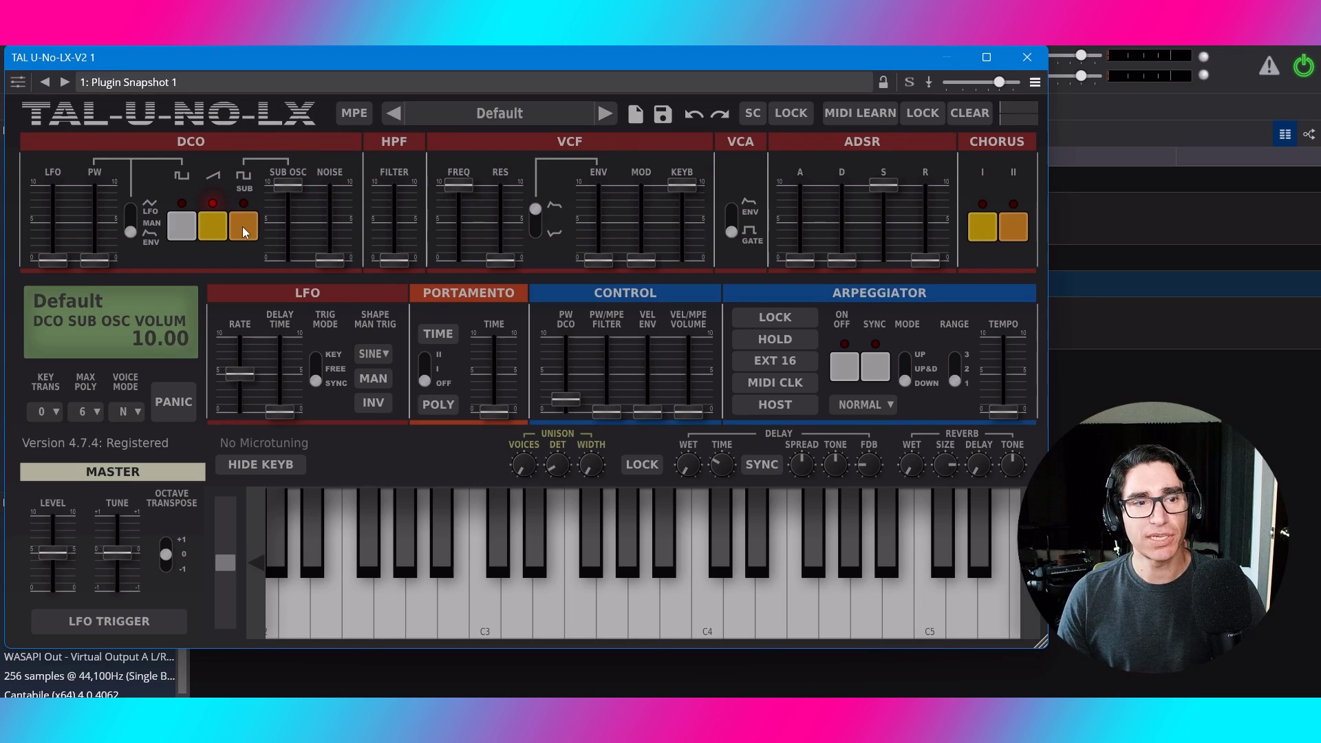
# Set the maximum polyphony to 12 voices and switch the VCA mode from gate to ENV
pyautogui.click(94, 411)
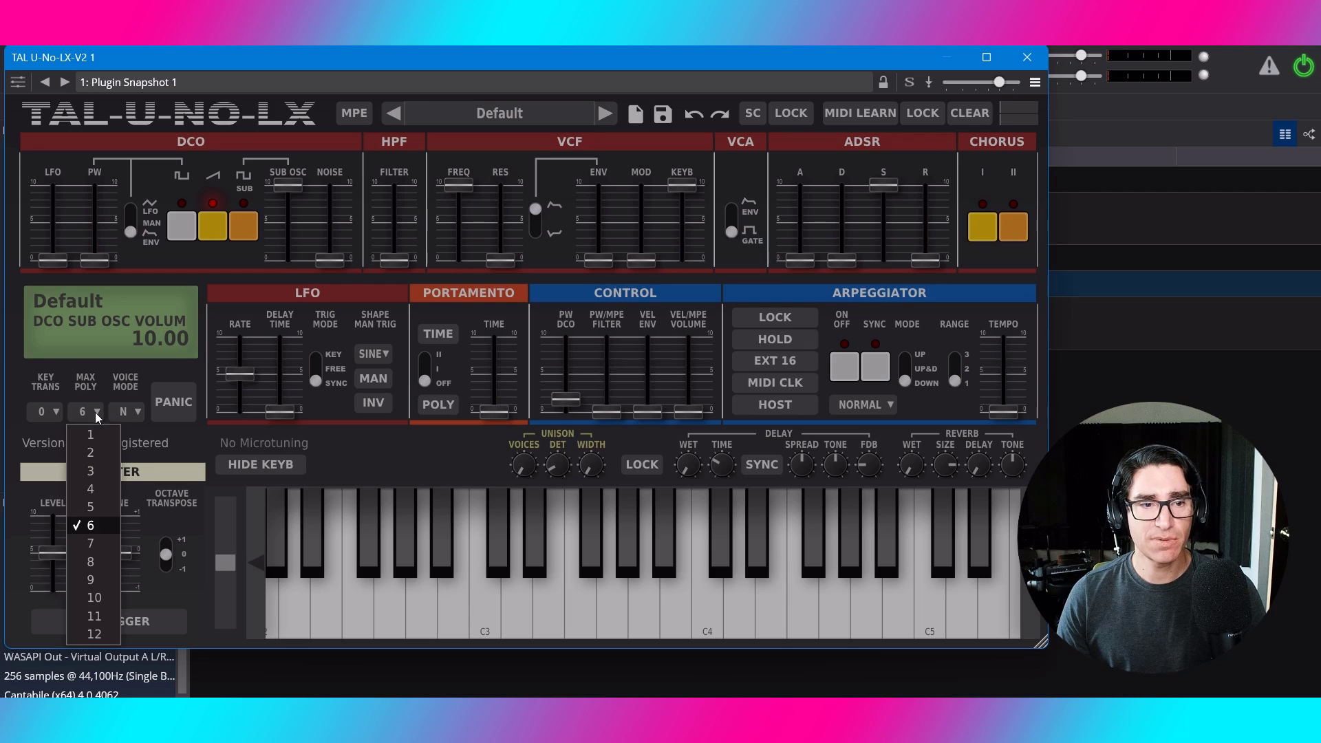
pyautogui.click(83, 634)
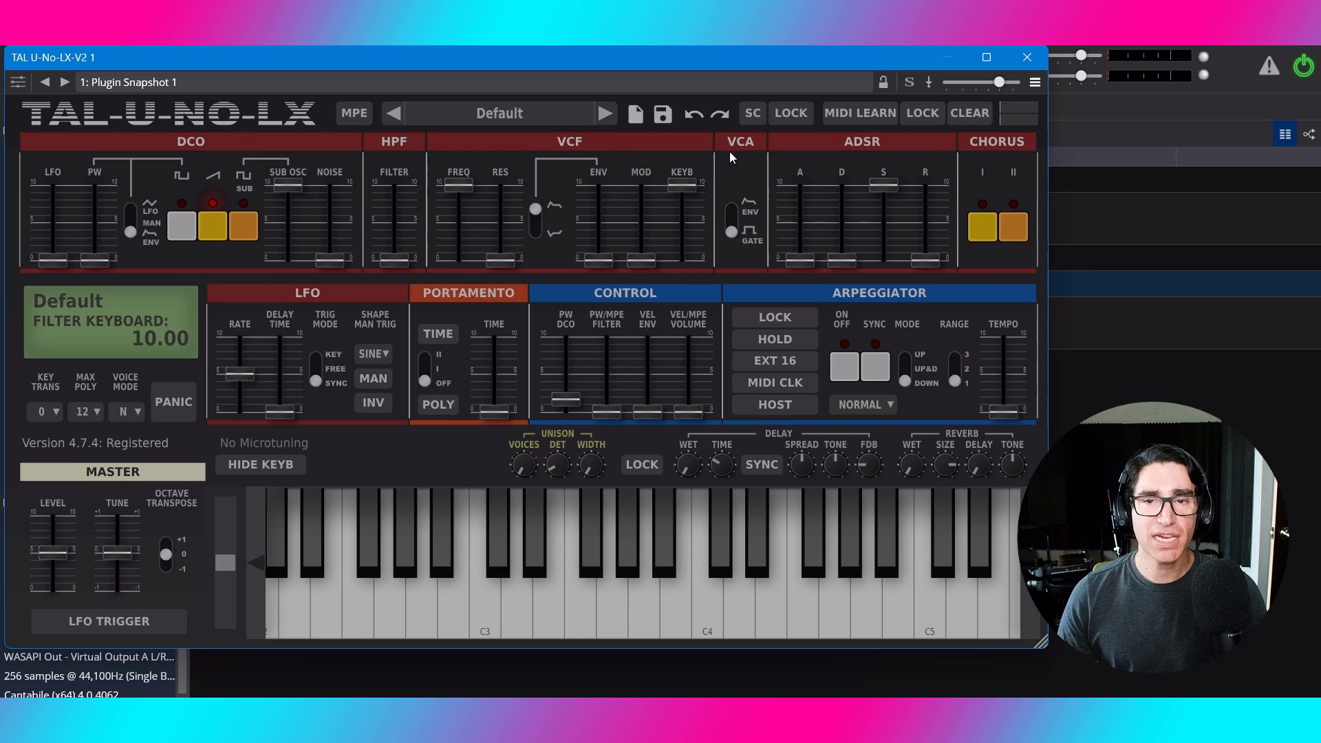
pyautogui.click(733, 197)
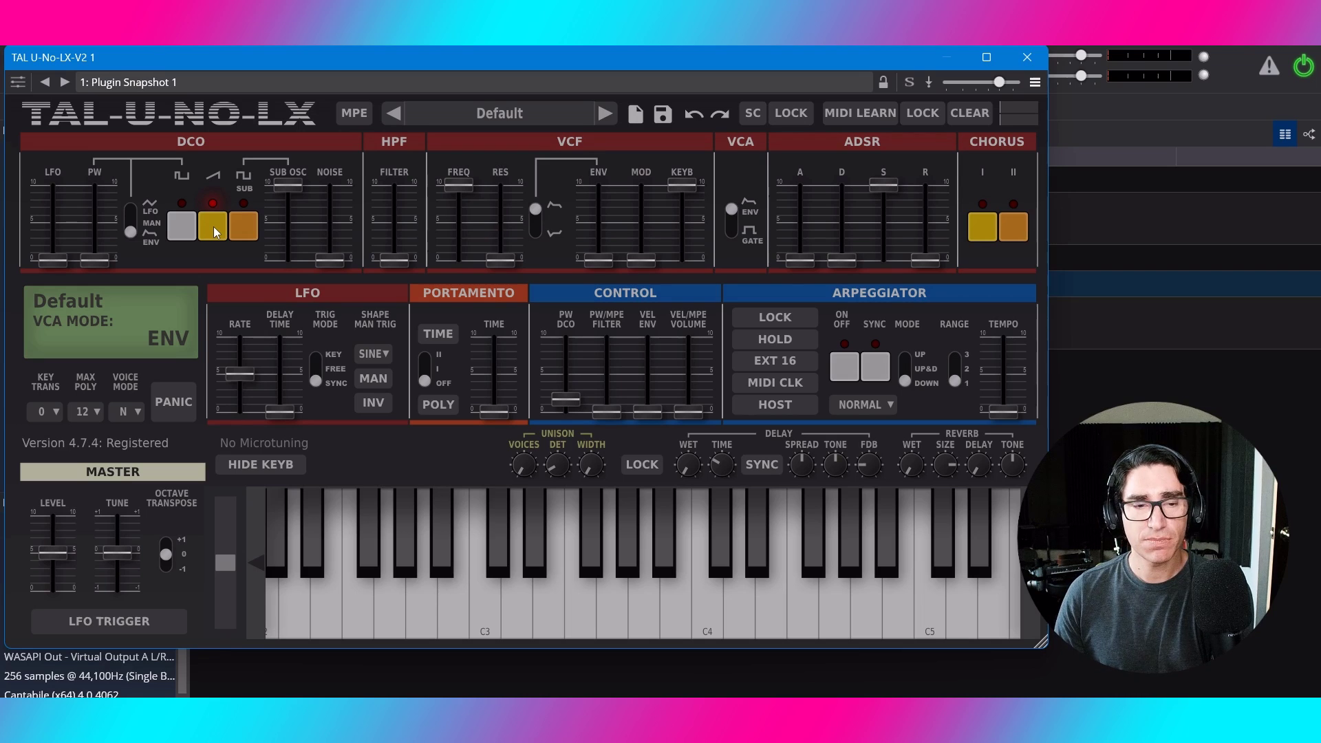
# Shape the ADSR envelope with sustain at 0.00, release at 4.93 and decay at 5.02
pyautogui.moveTo(227, 349)
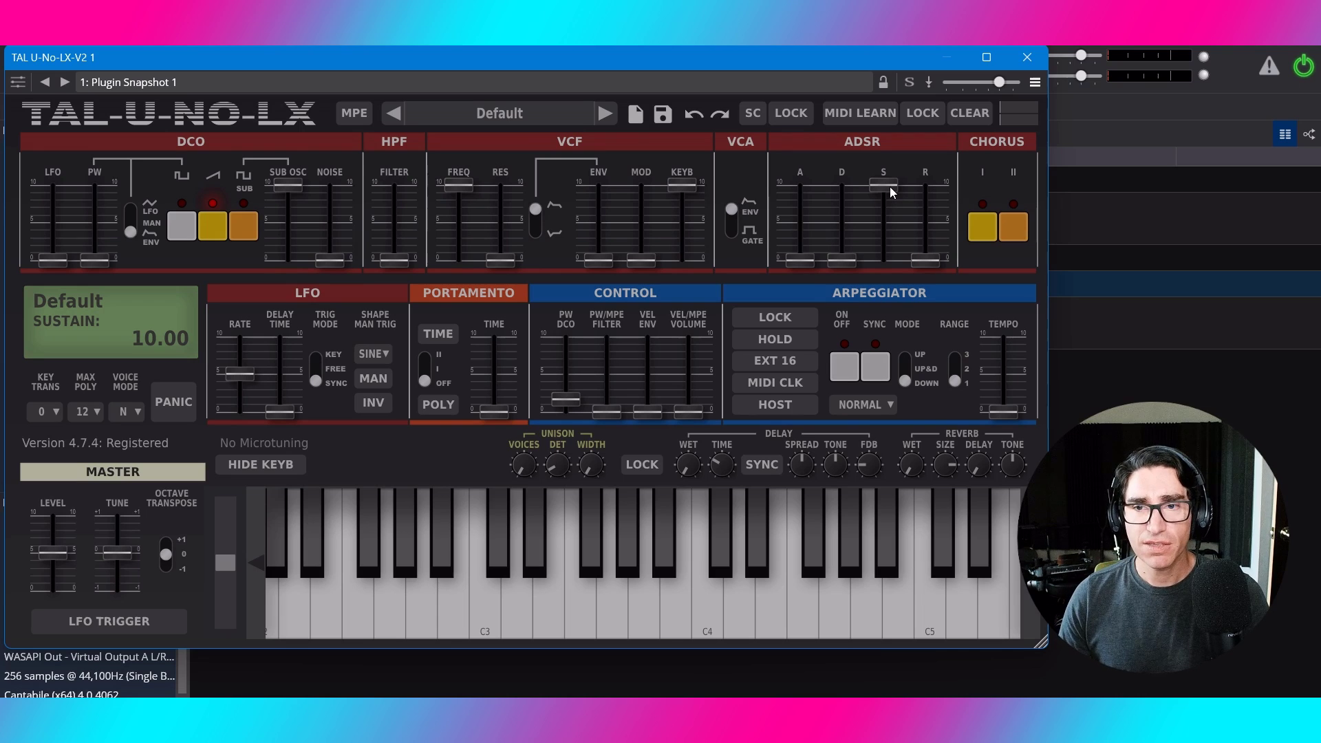
pyautogui.moveTo(890, 187); pyautogui.dragTo(878, 271)
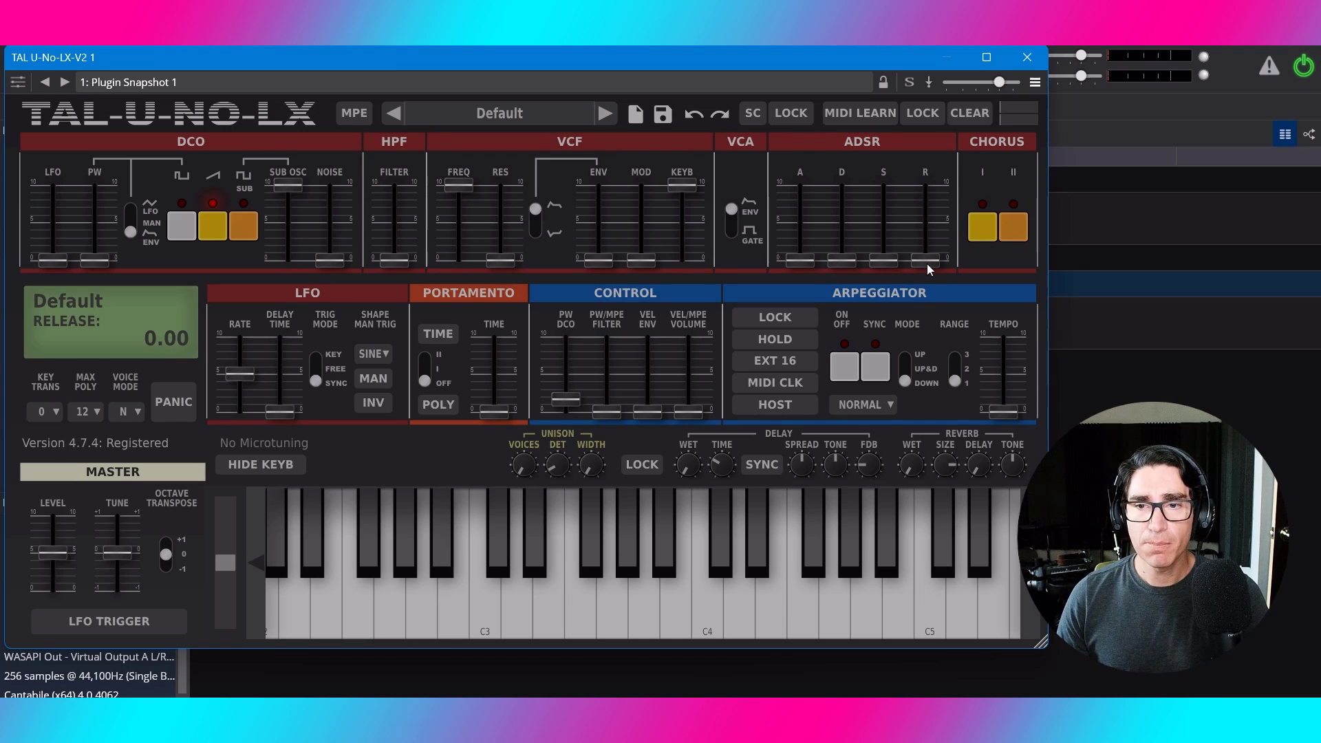
pyautogui.moveTo(927, 263); pyautogui.dragTo(930, 225)
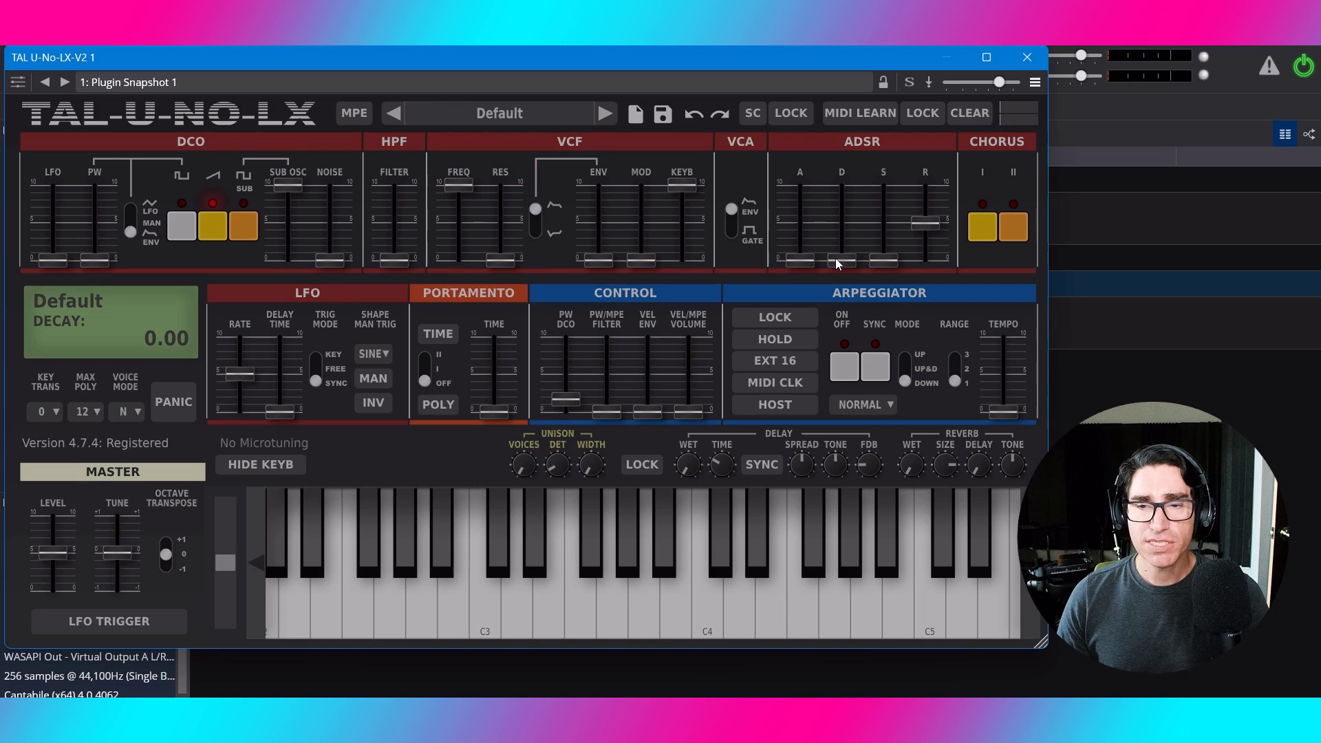
pyautogui.moveTo(836, 259); pyautogui.dragTo(836, 220)
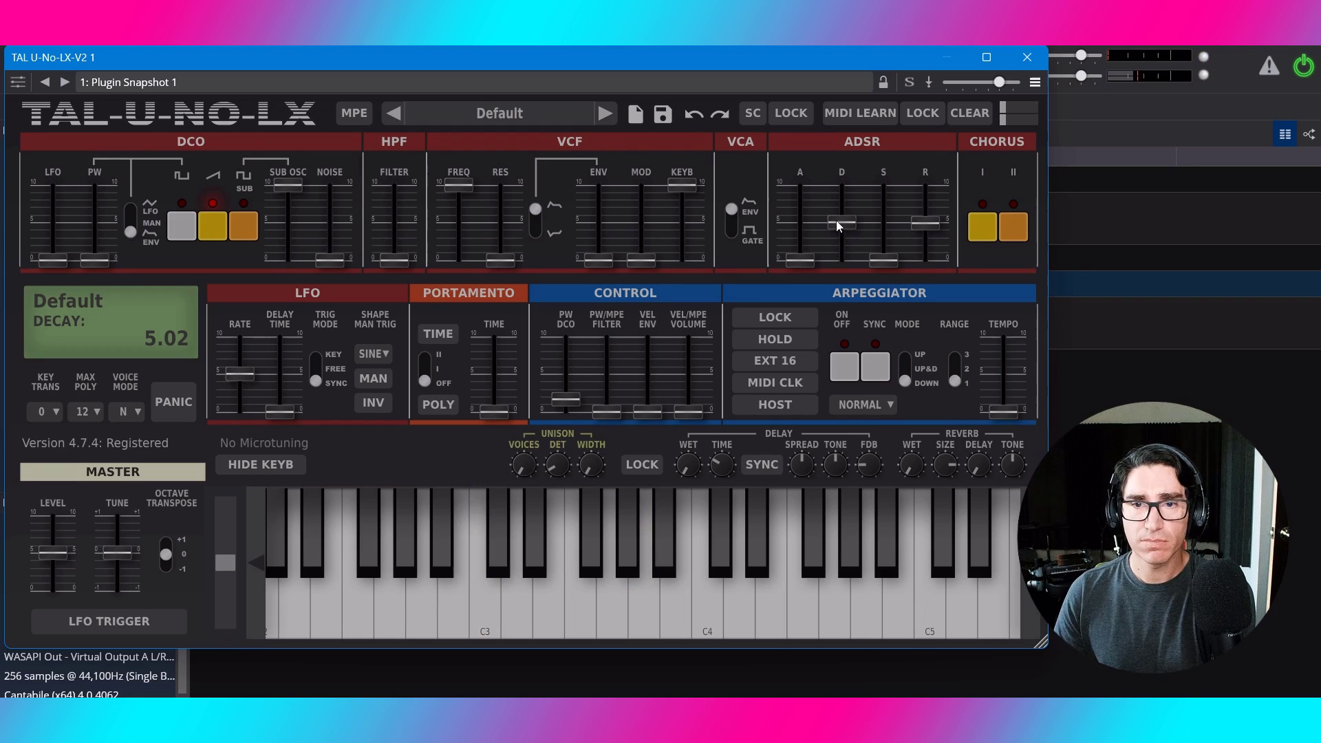
pyautogui.moveTo(937, 218)
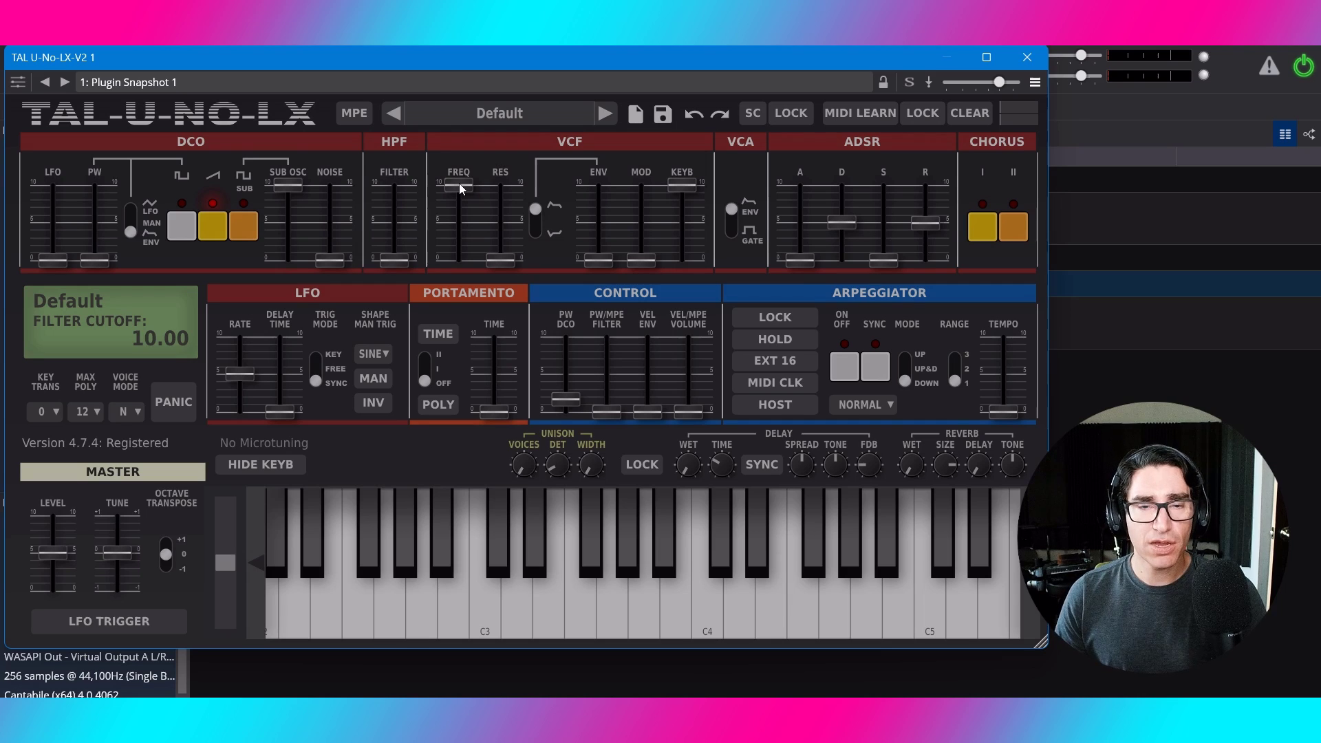
# Lower the VCF cutoff frequency to about a third of its range and set the filter envelope amount to 6.39
pyautogui.moveTo(459, 183); pyautogui.dragTo(457, 241)
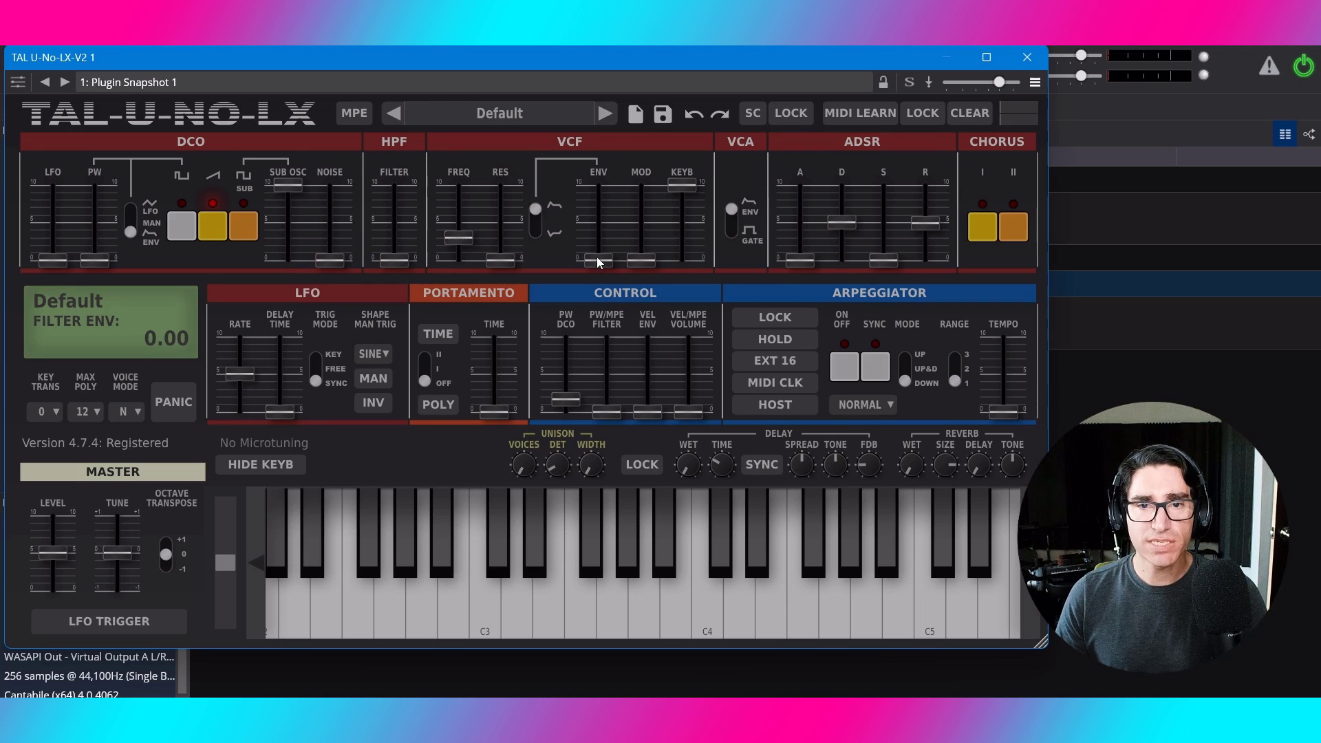
pyautogui.moveTo(597, 256); pyautogui.dragTo(597, 222)
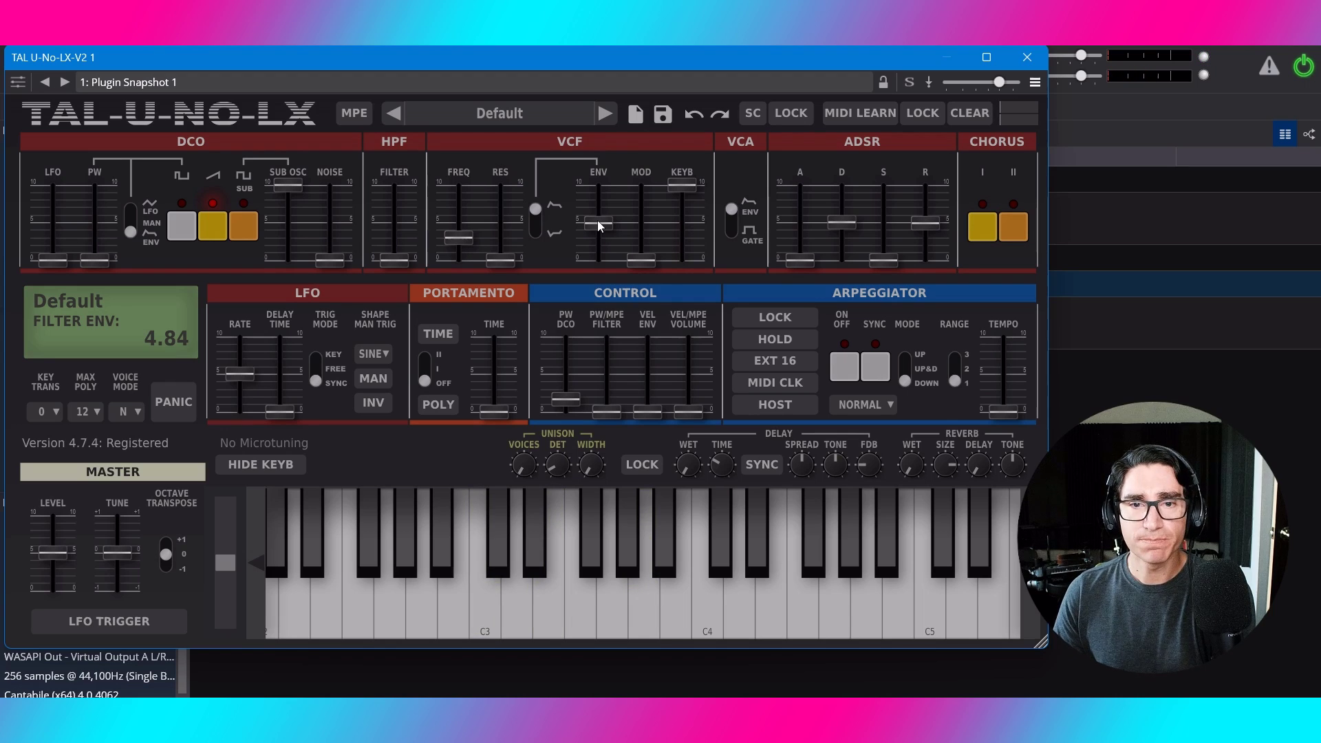
pyautogui.moveTo(597, 221); pyautogui.dragTo(597, 208)
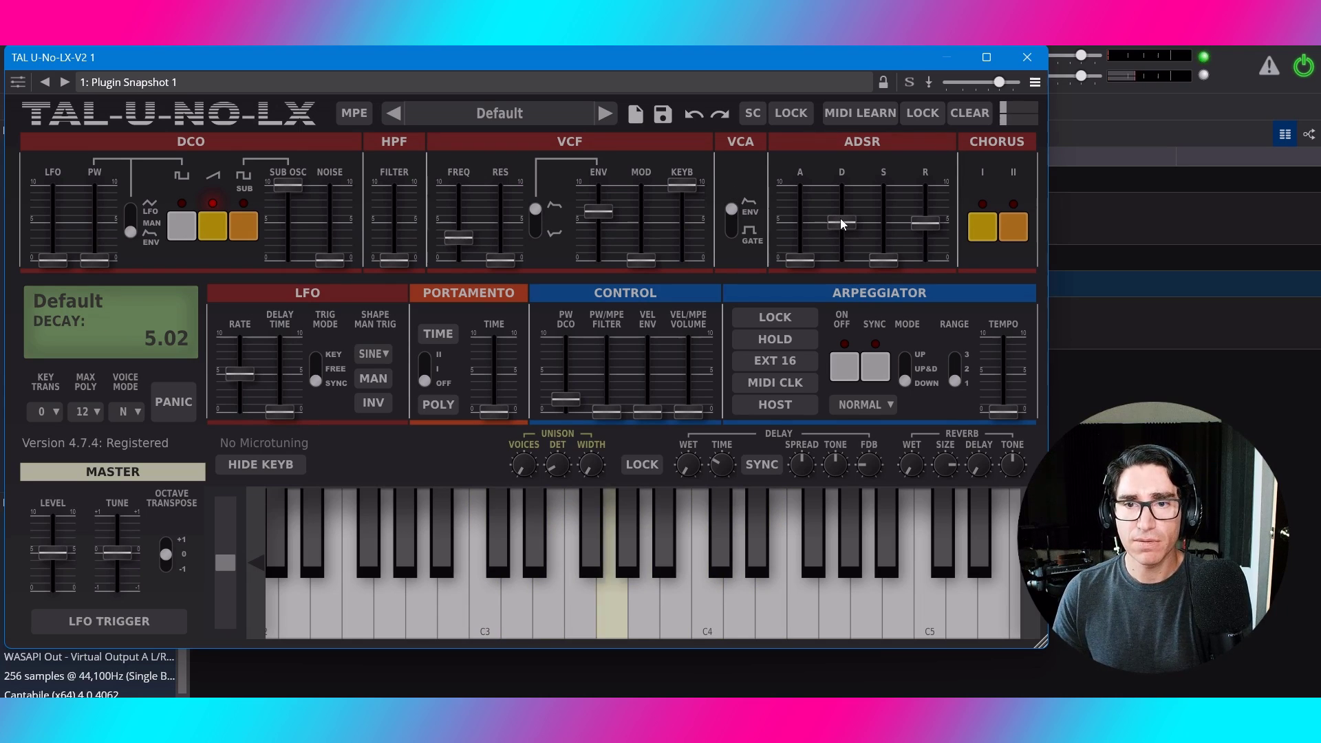
# Lengthen the envelope decay slightly and set the release to 5.20
pyautogui.moveTo(841, 223); pyautogui.dragTo(836, 209)
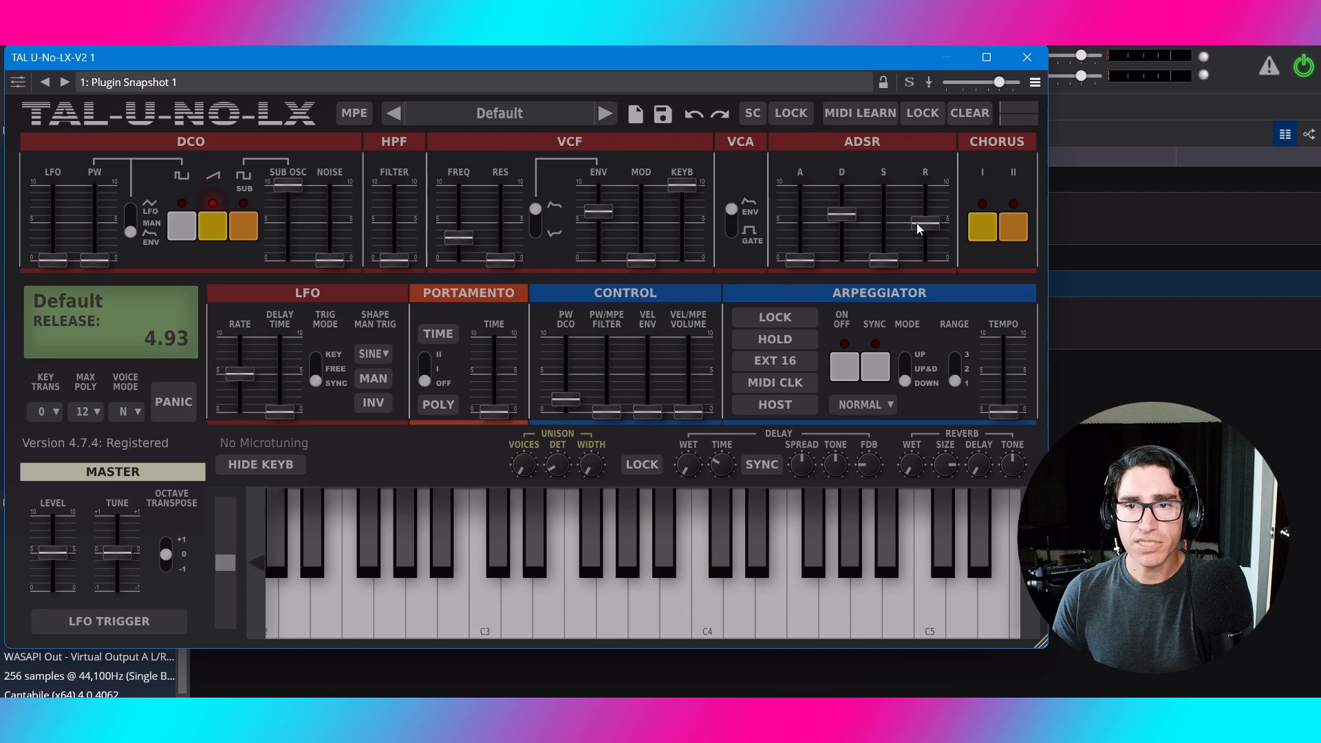
pyautogui.moveTo(922, 228); pyautogui.dragTo(922, 225)
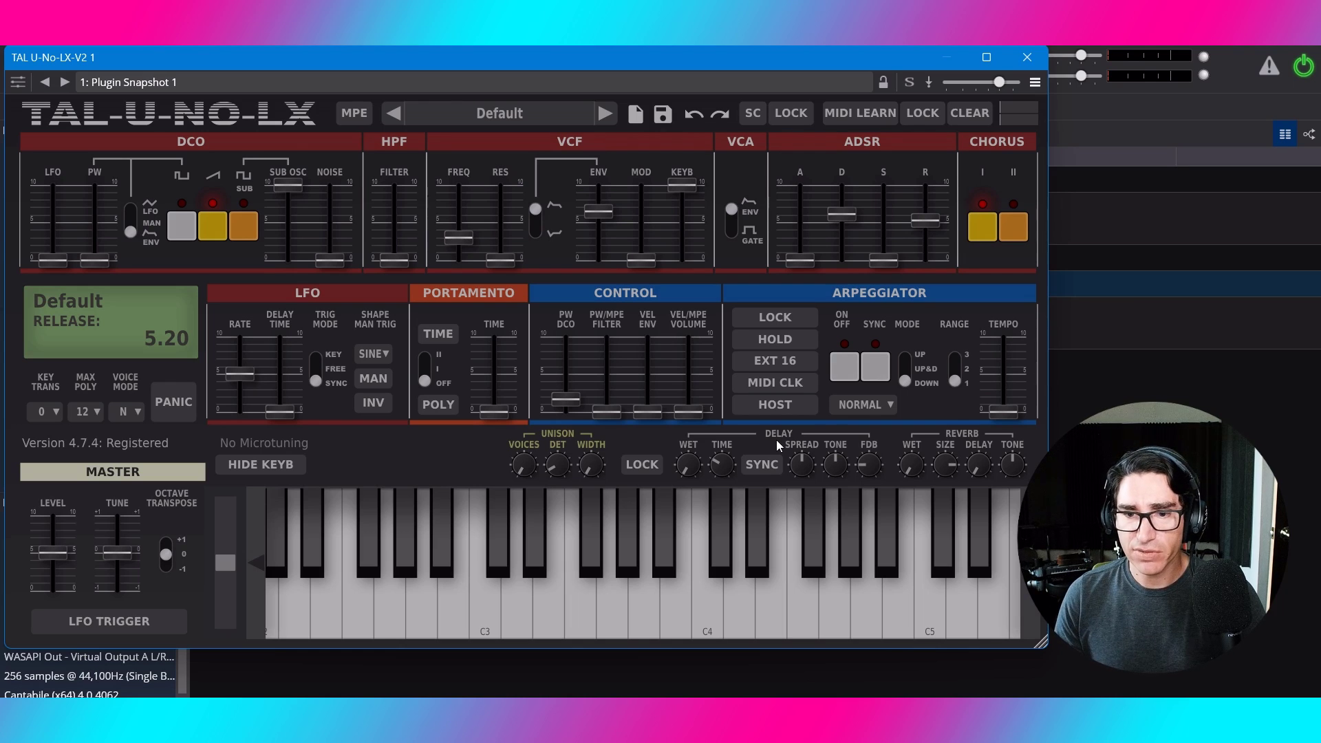
# Bring up the delay effect's wet level and adjust its delay time
pyautogui.click(722, 465)
pyautogui.moveTo(688, 465); pyautogui.dragTo(682, 375)
pyautogui.moveTo(715, 467)
pyautogui.moveTo(716, 467); pyautogui.dragTo(719, 432)
pyautogui.moveTo(262, 394)
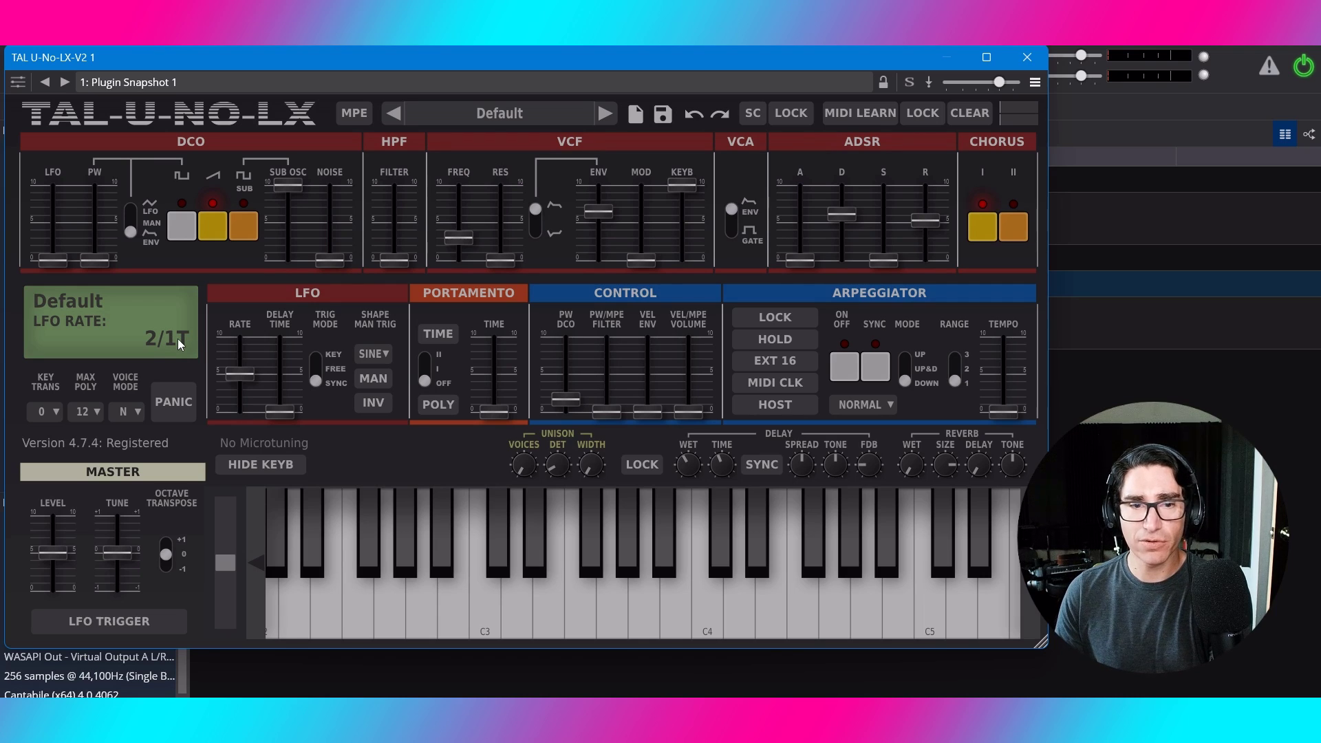
pyautogui.moveTo(720, 469); pyautogui.dragTo(719, 474)
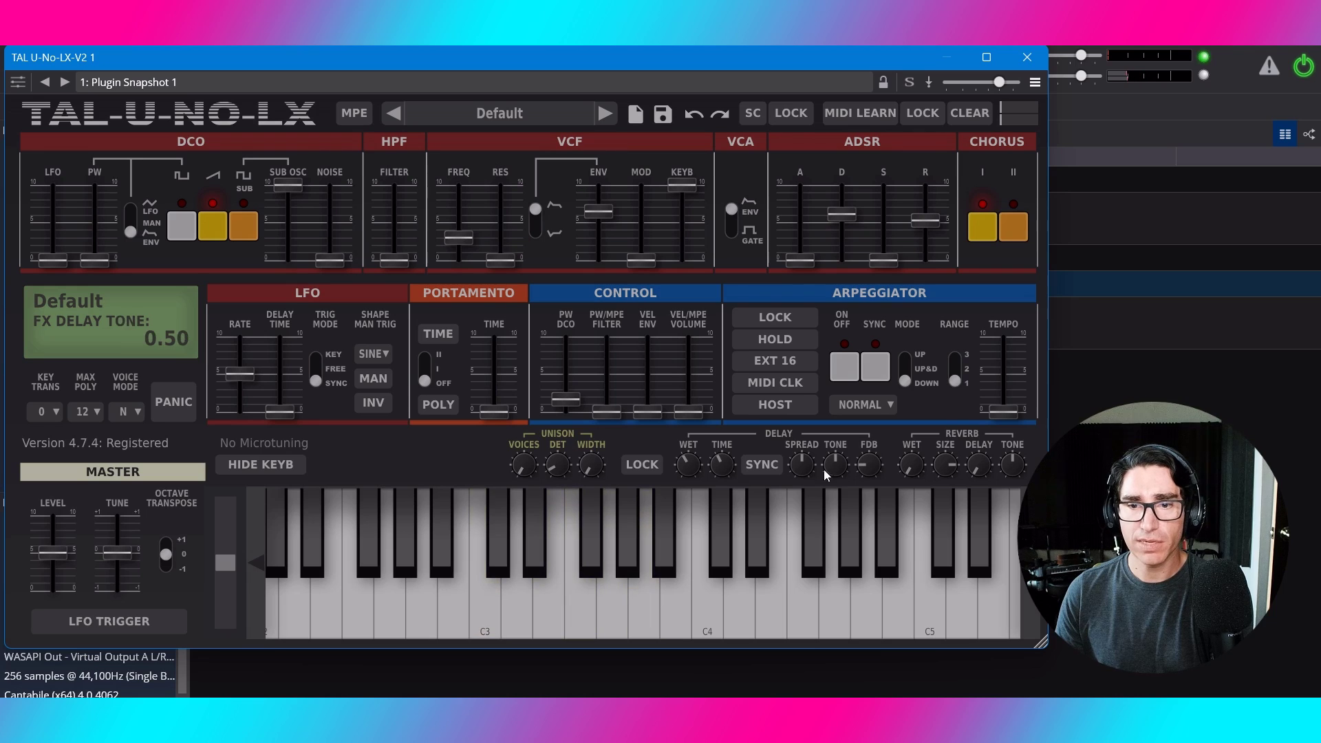
# Widen the delay's spread and reduce the delay dry/wet mix to -0.37
pyautogui.moveTo(804, 468); pyautogui.dragTo(879, 425)
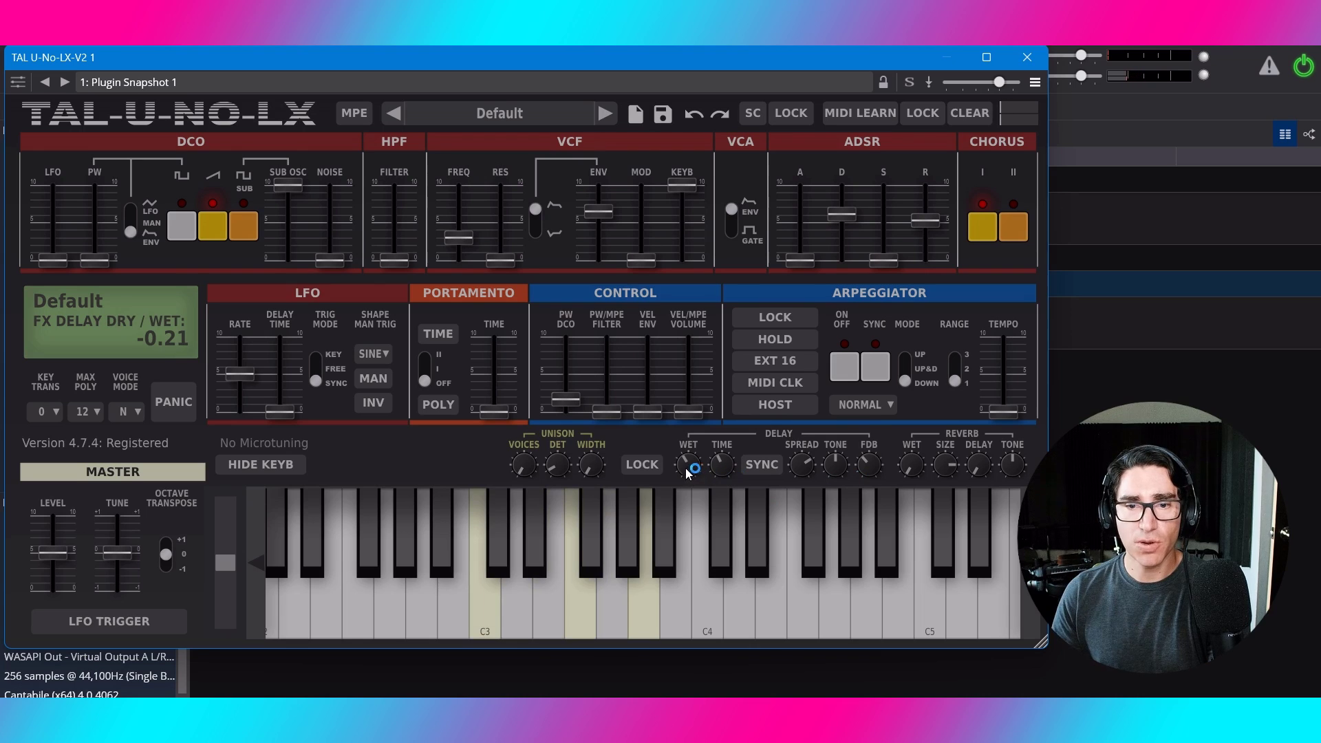
pyautogui.moveTo(691, 474); pyautogui.dragTo(684, 486)
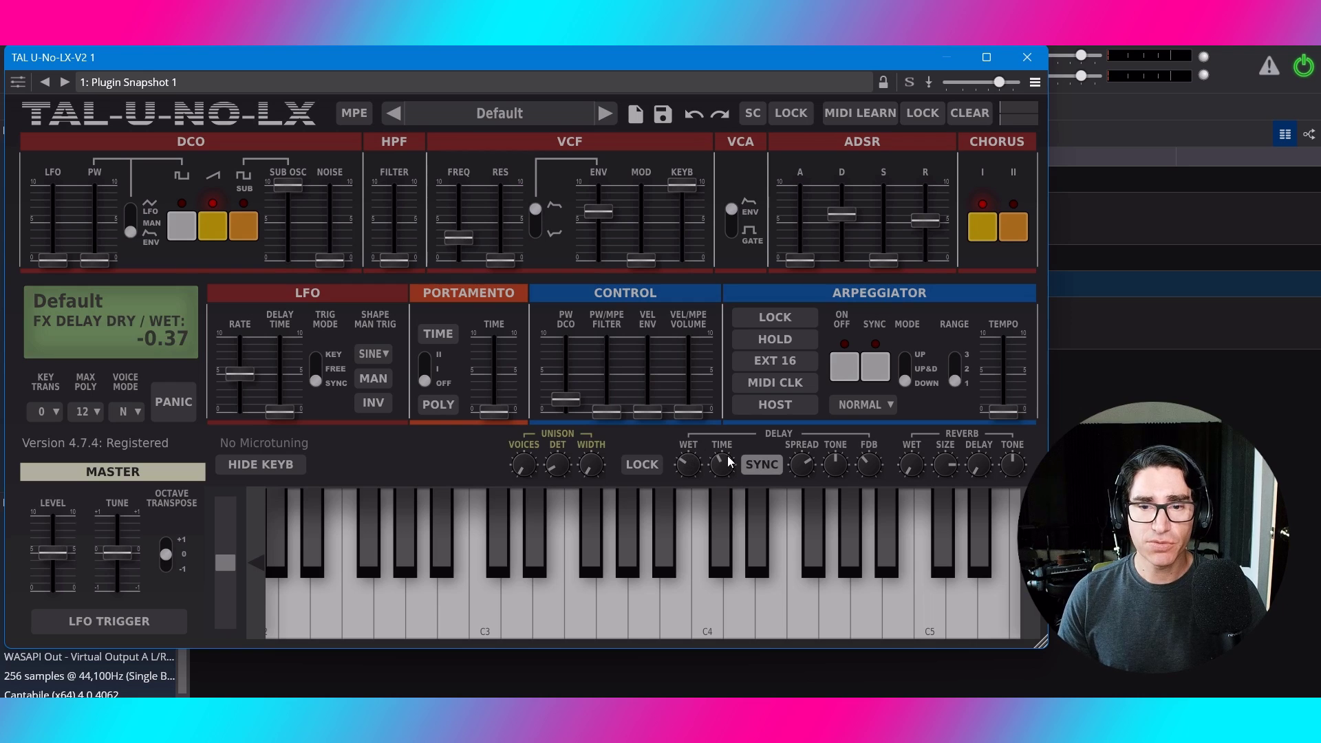
pyautogui.moveTo(719, 461)
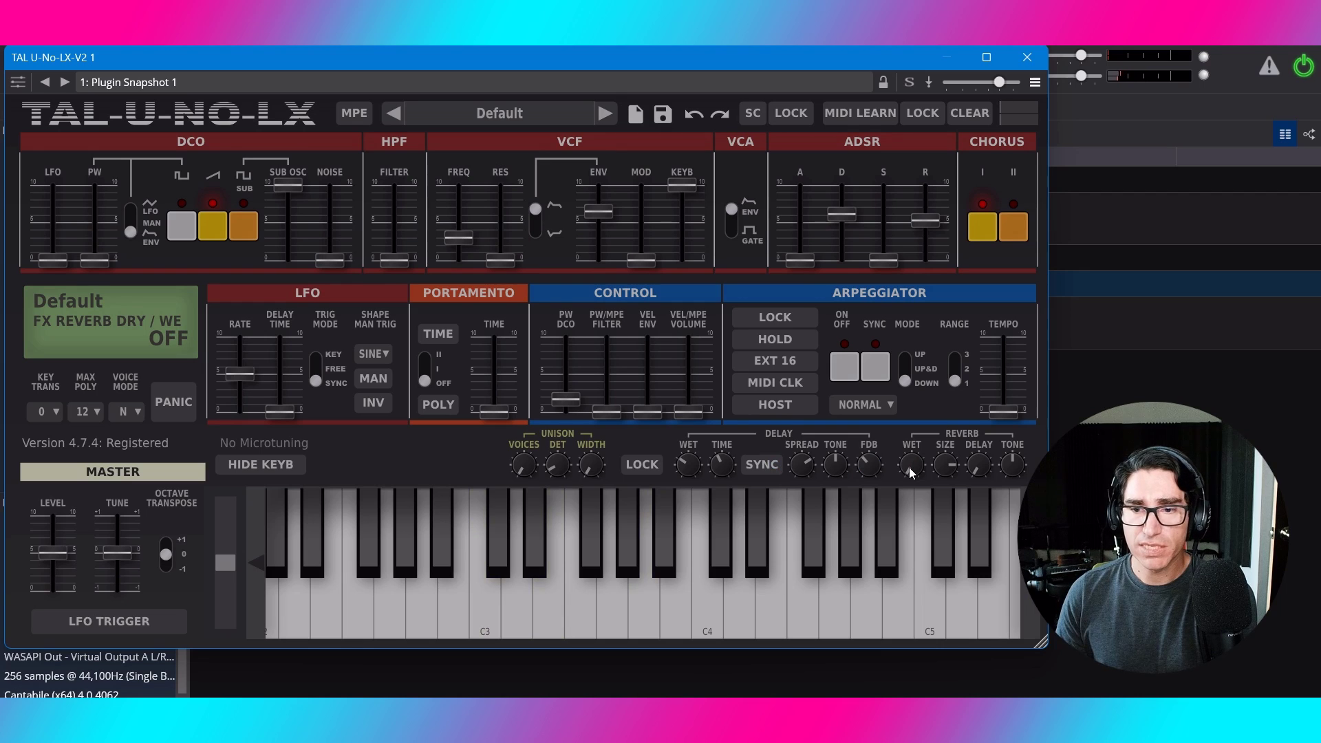
# Raise the reverb's wet level and set the reverb tone to 0.56
pyautogui.moveTo(909, 468); pyautogui.dragTo(905, 375)
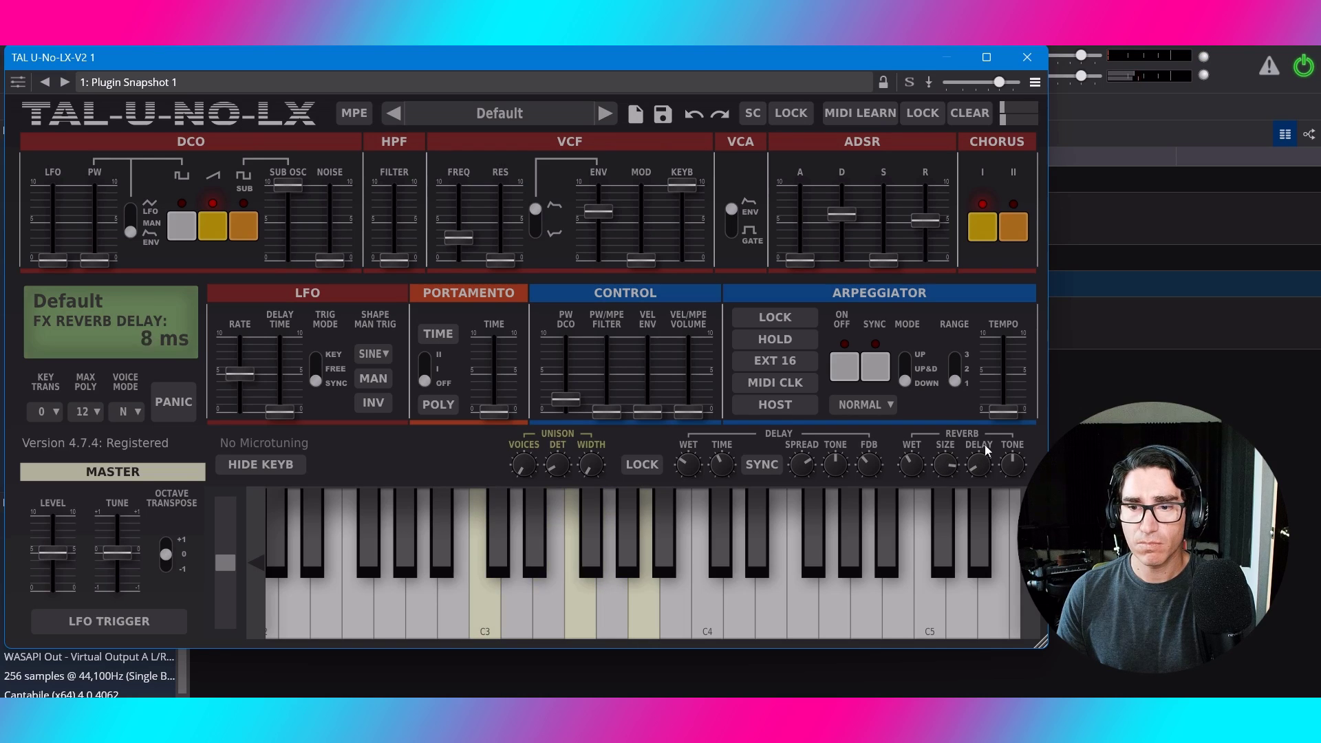
pyautogui.moveTo(1014, 453); pyautogui.dragTo(1016, 446)
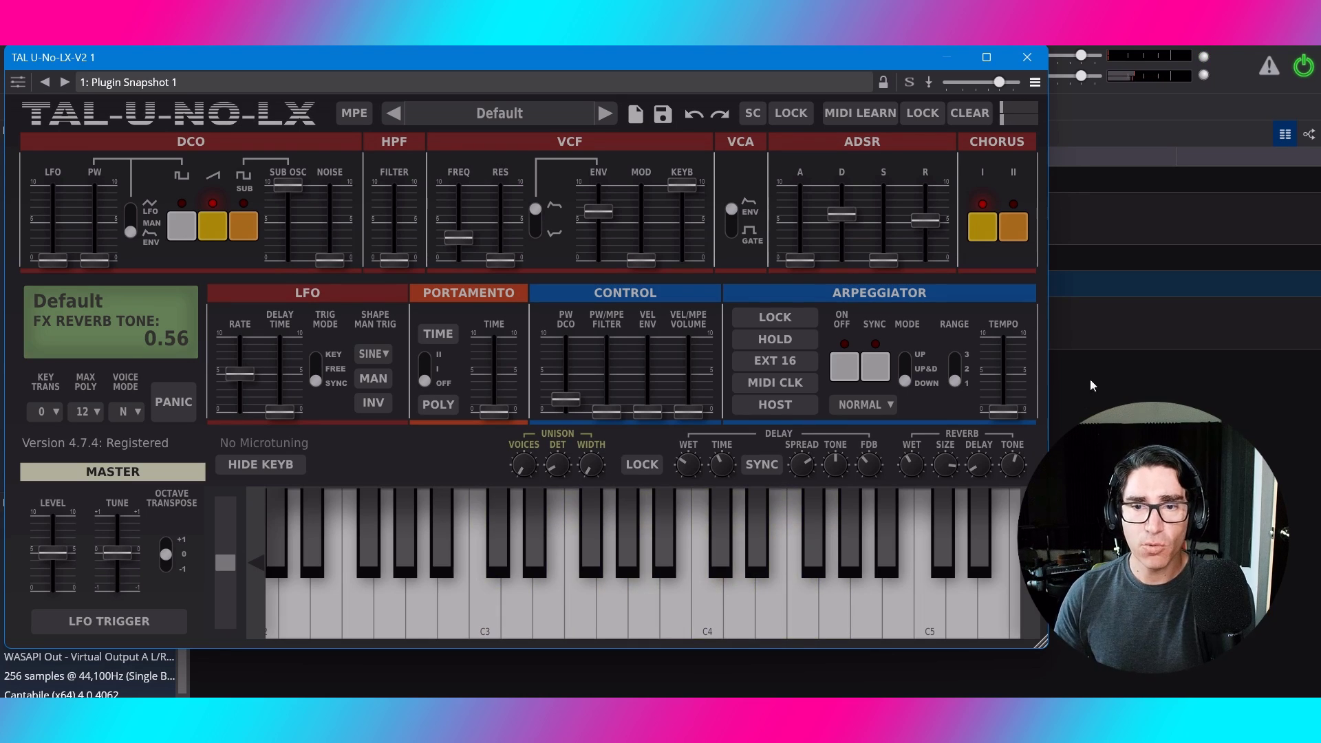
pyautogui.moveTo(971, 413)
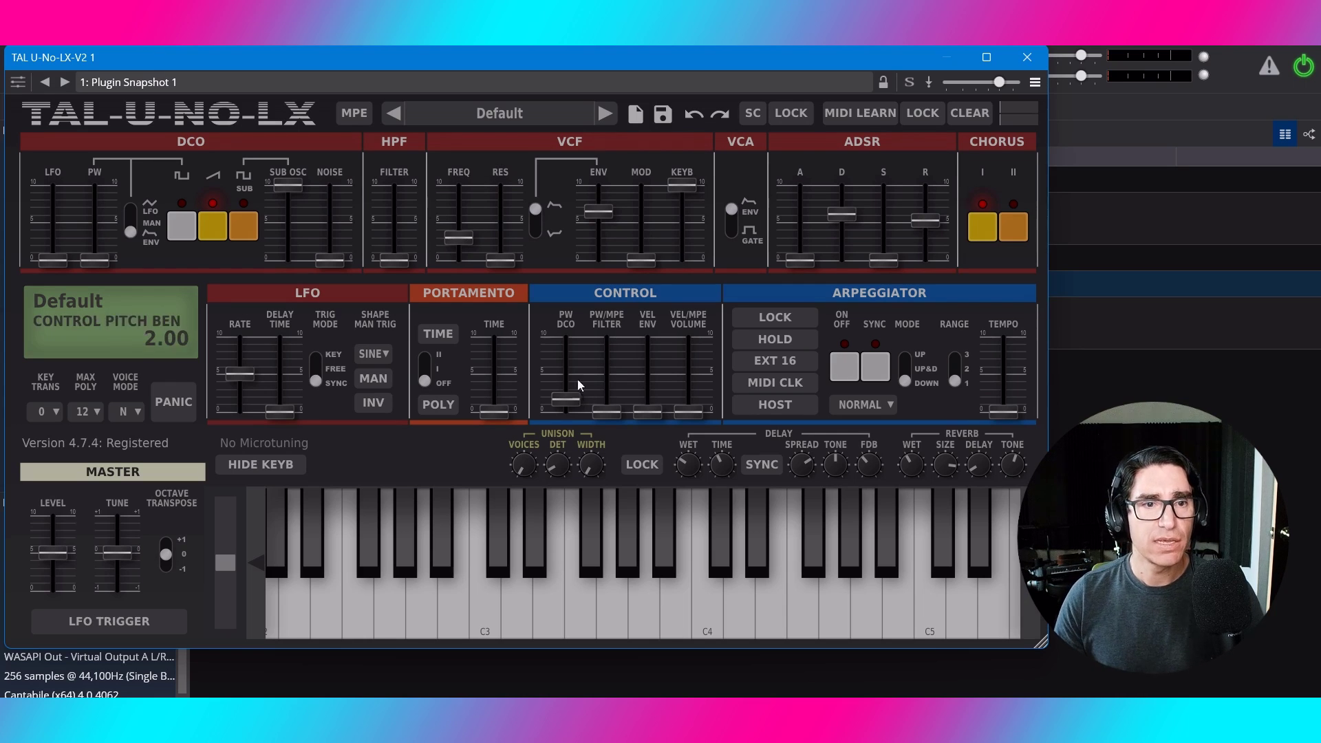
# Enable the DCO pulse waveform and have the LFO modulate its pulse width, at about three quarters of the PW range
pyautogui.click(184, 227)
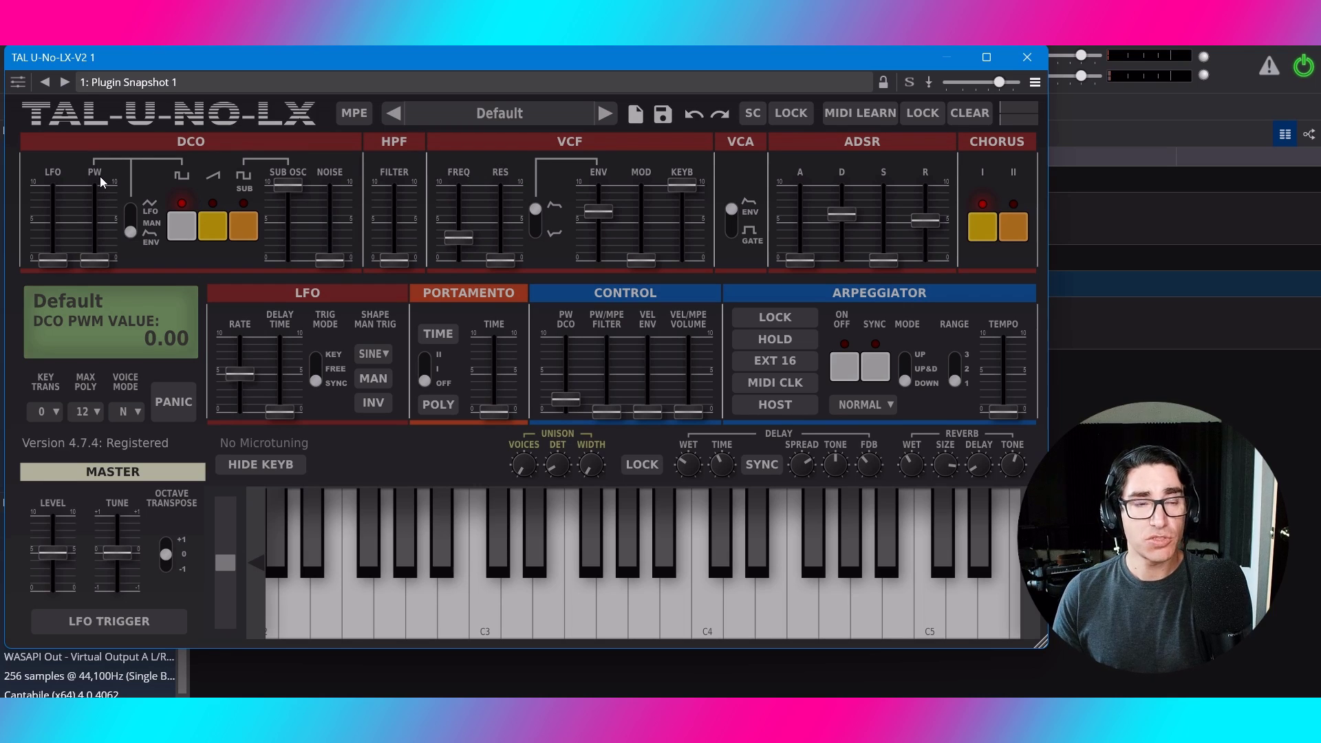
pyautogui.moveTo(133, 237); pyautogui.dragTo(130, 138)
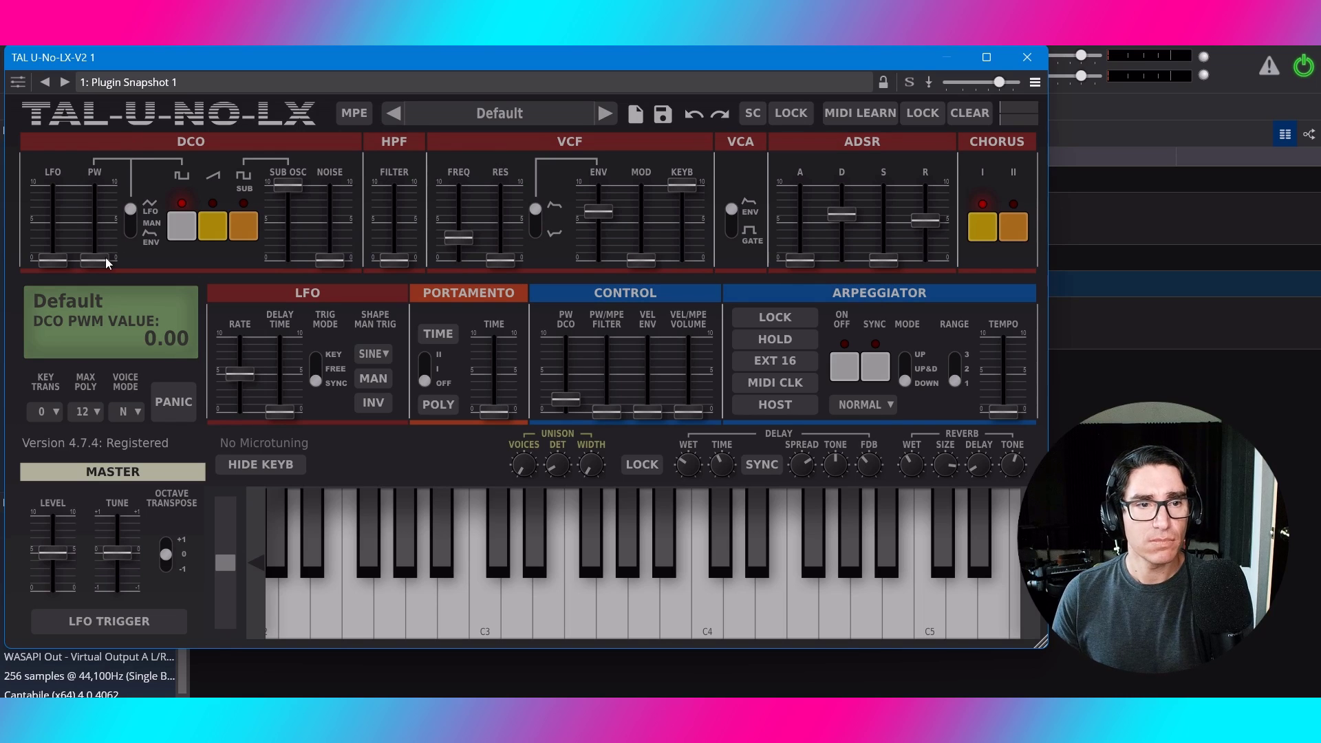
pyautogui.moveTo(105, 262)
pyautogui.mouseDown()
pyautogui.moveTo(105, 209)
pyautogui.moveTo(101, 265)
pyautogui.mouseUp()
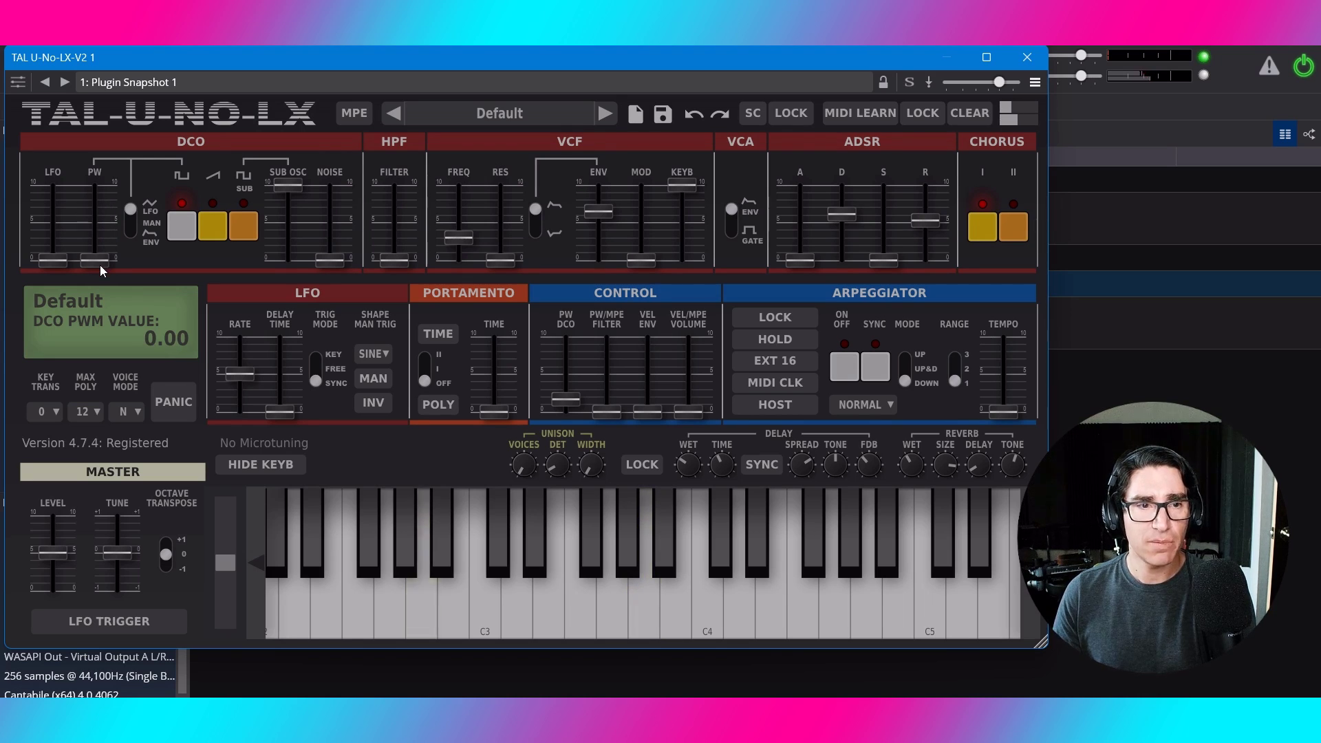
pyautogui.moveTo(100, 266); pyautogui.dragTo(98, 202)
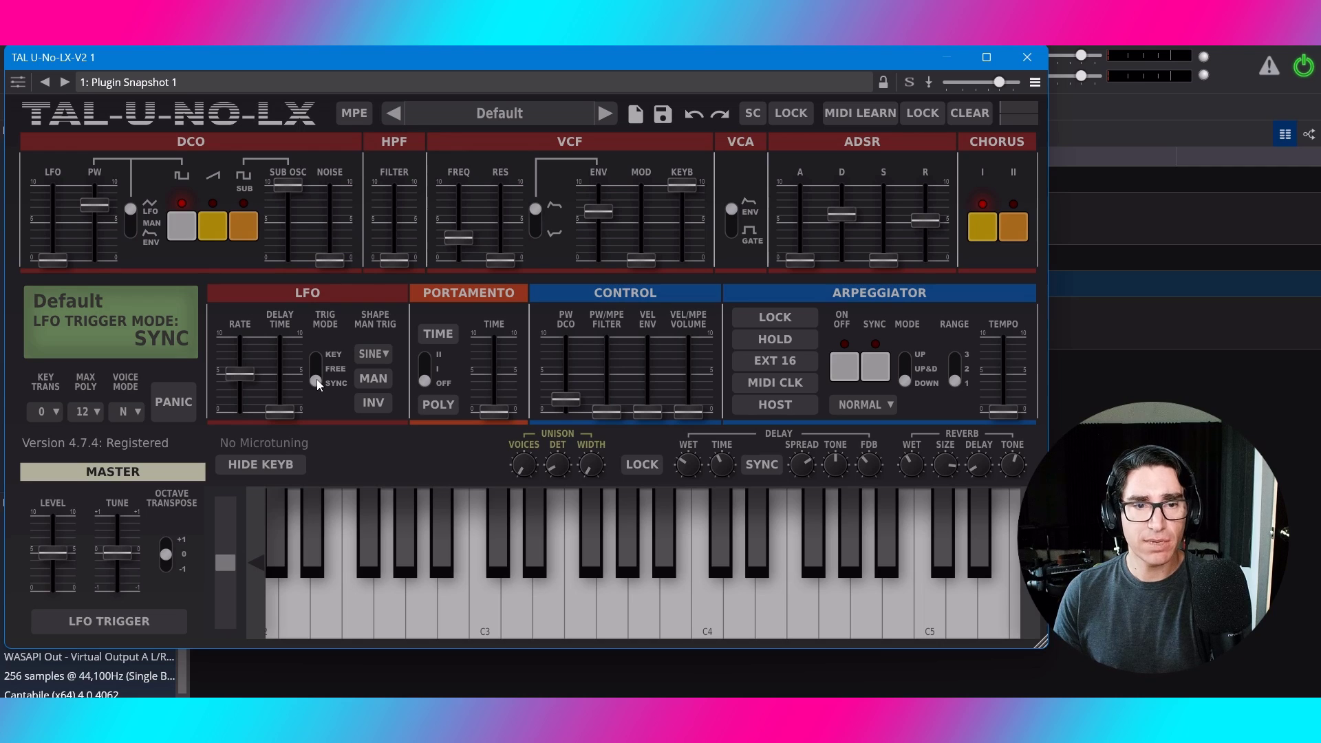
# Set the LFO trigger mode to FREE and slow the LFO rate to about a third of its range
pyautogui.moveTo(317, 373); pyautogui.dragTo(315, 357)
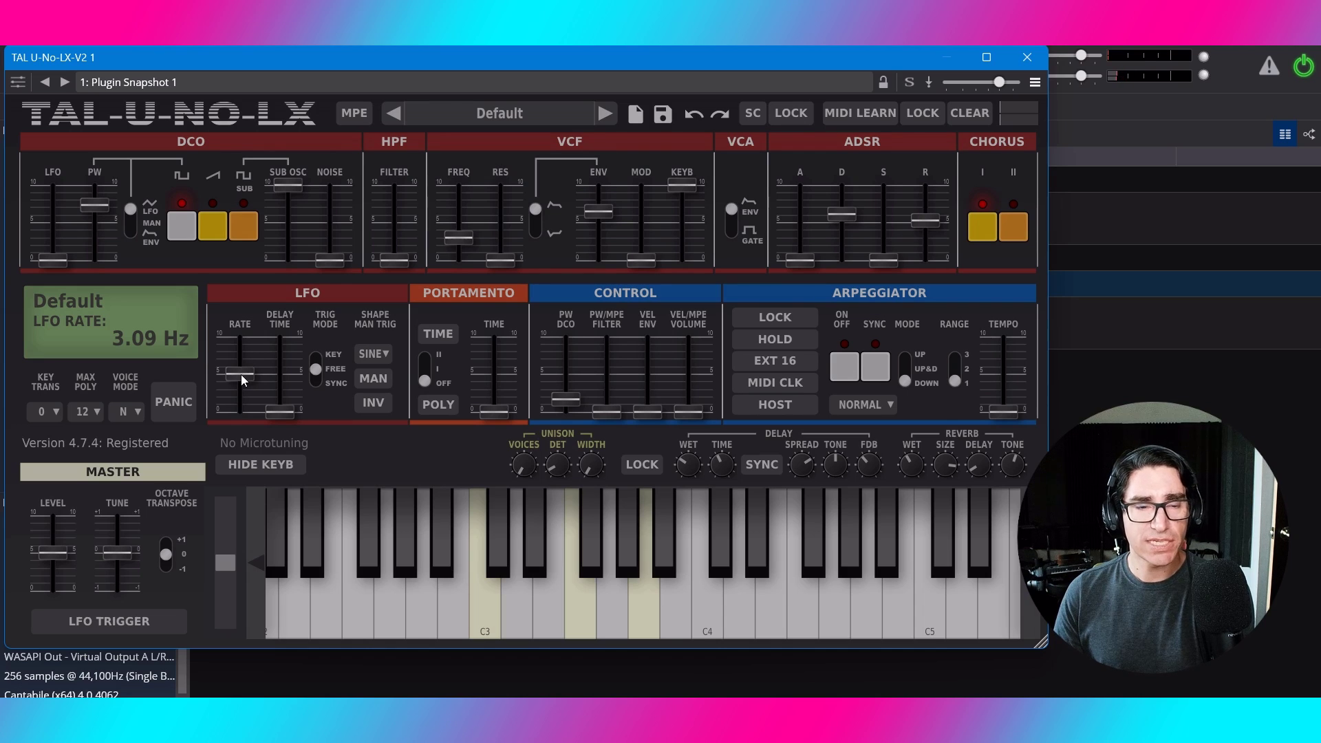
pyautogui.moveTo(241, 374)
pyautogui.mouseDown()
pyautogui.moveTo(244, 355)
pyautogui.moveTo(242, 366)
pyautogui.mouseUp()
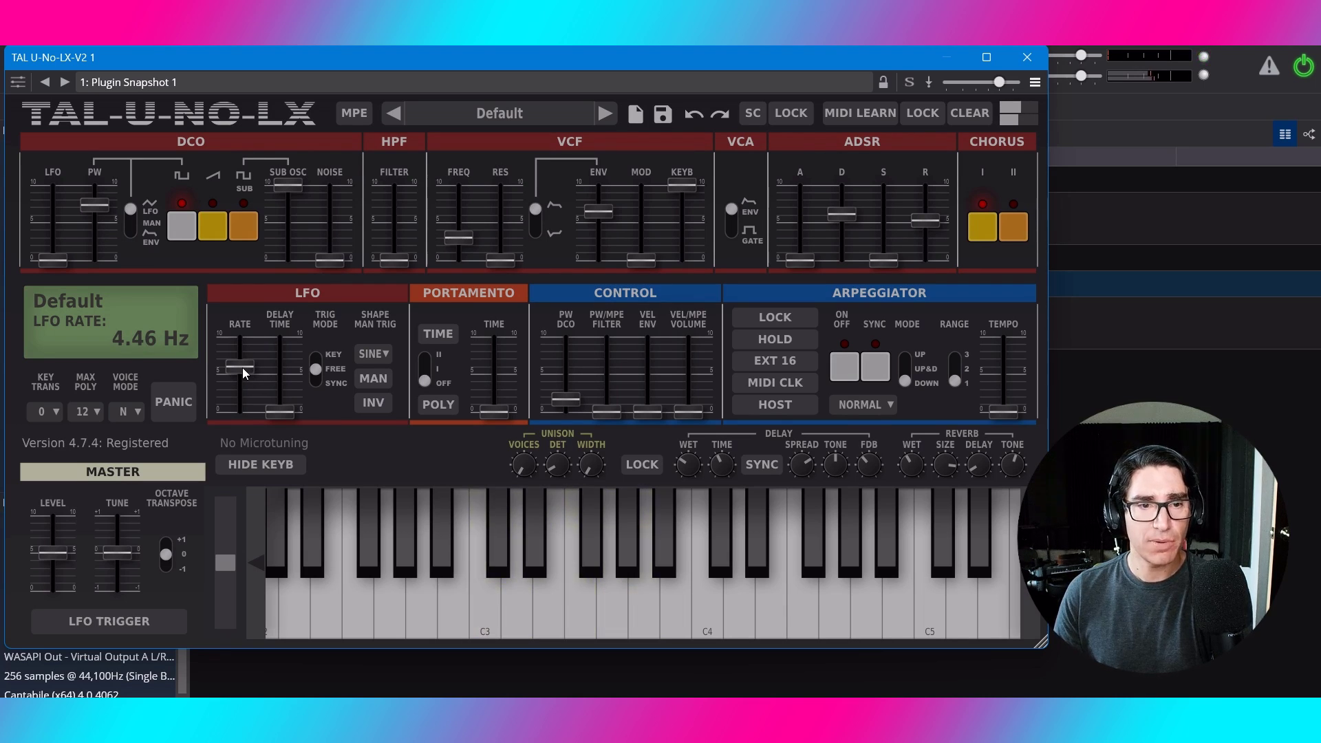
pyautogui.moveTo(242, 367); pyautogui.dragTo(239, 388)
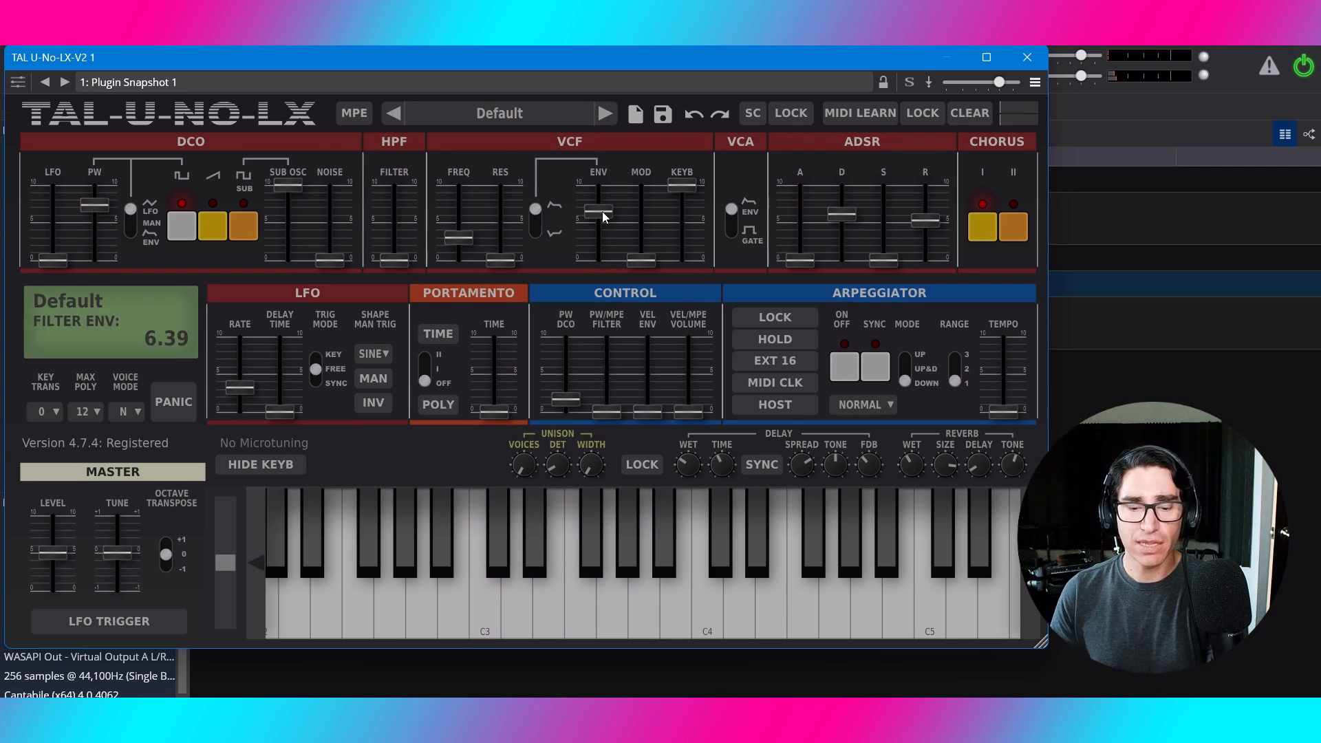
# Reduce the filter envelope amount slightly and raise the envelope sustain to 2.10
pyautogui.moveTo(601, 212); pyautogui.dragTo(601, 227)
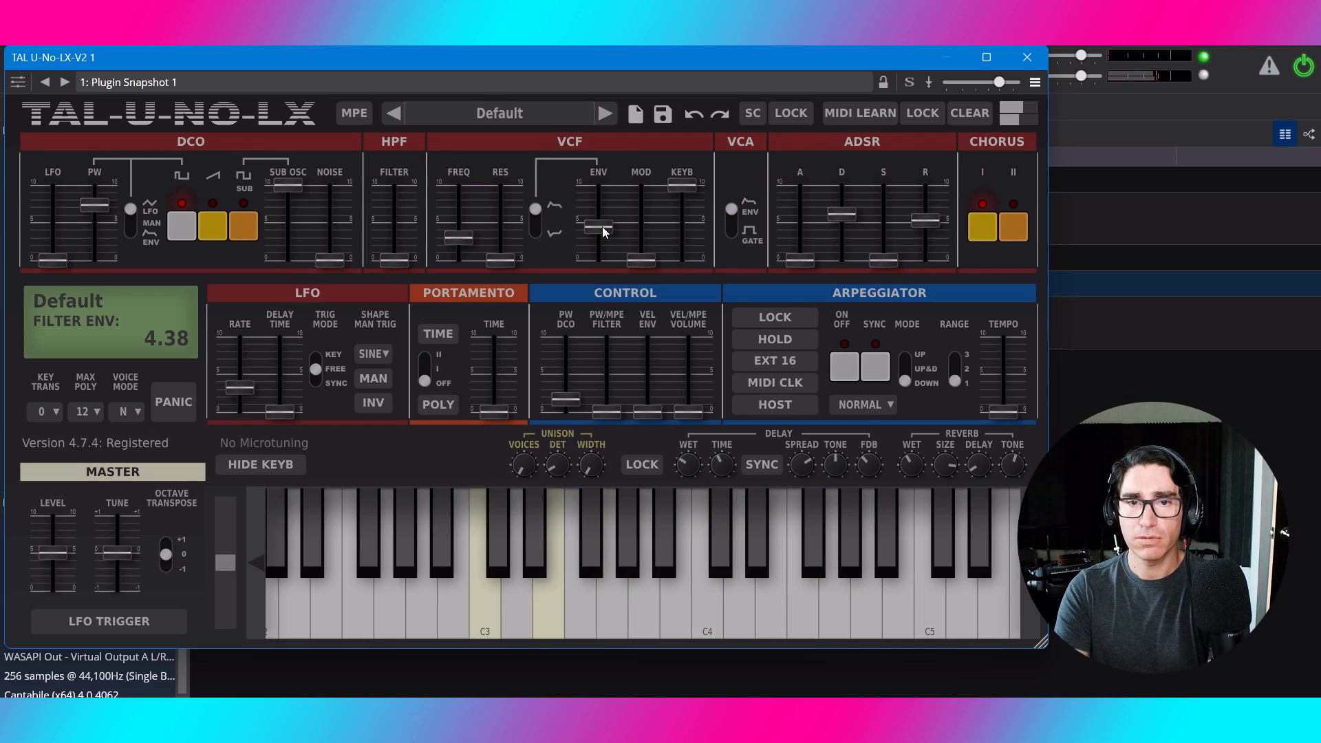
pyautogui.moveTo(601, 224); pyautogui.dragTo(600, 217)
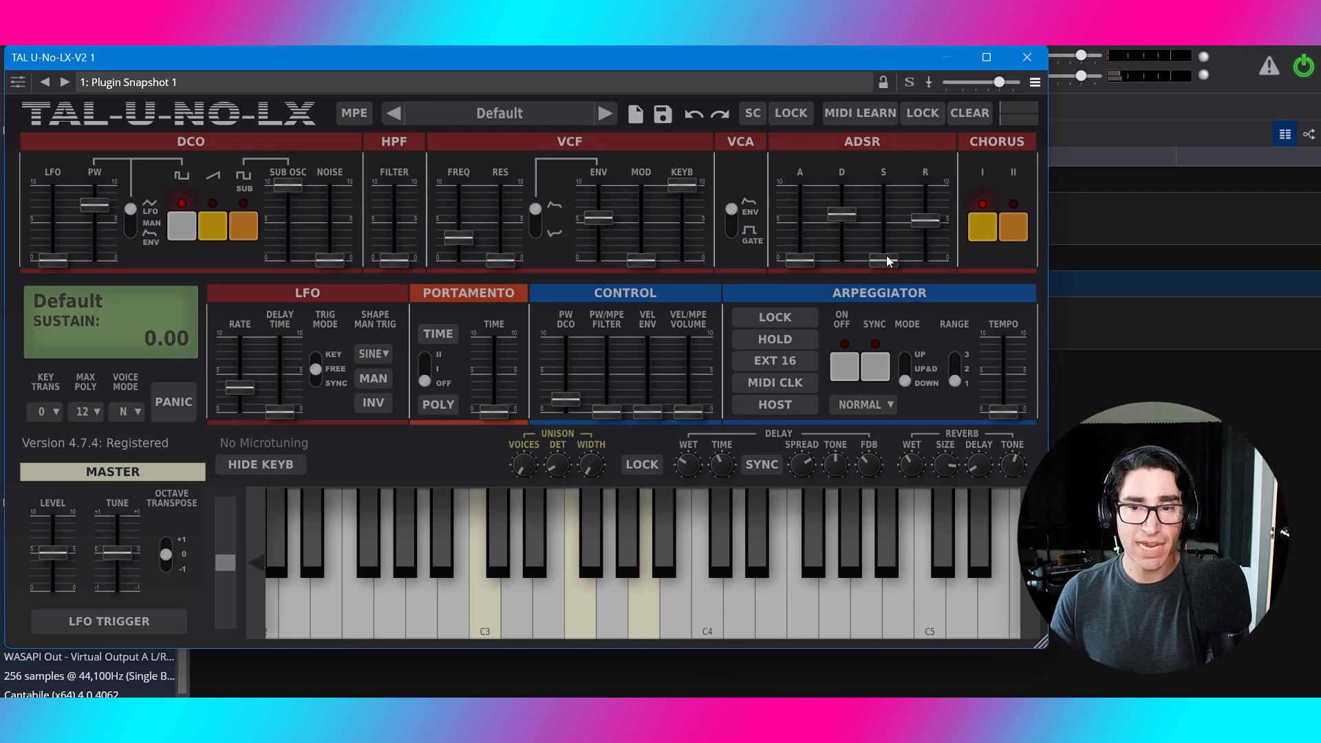
pyautogui.moveTo(887, 257); pyautogui.dragTo(882, 243)
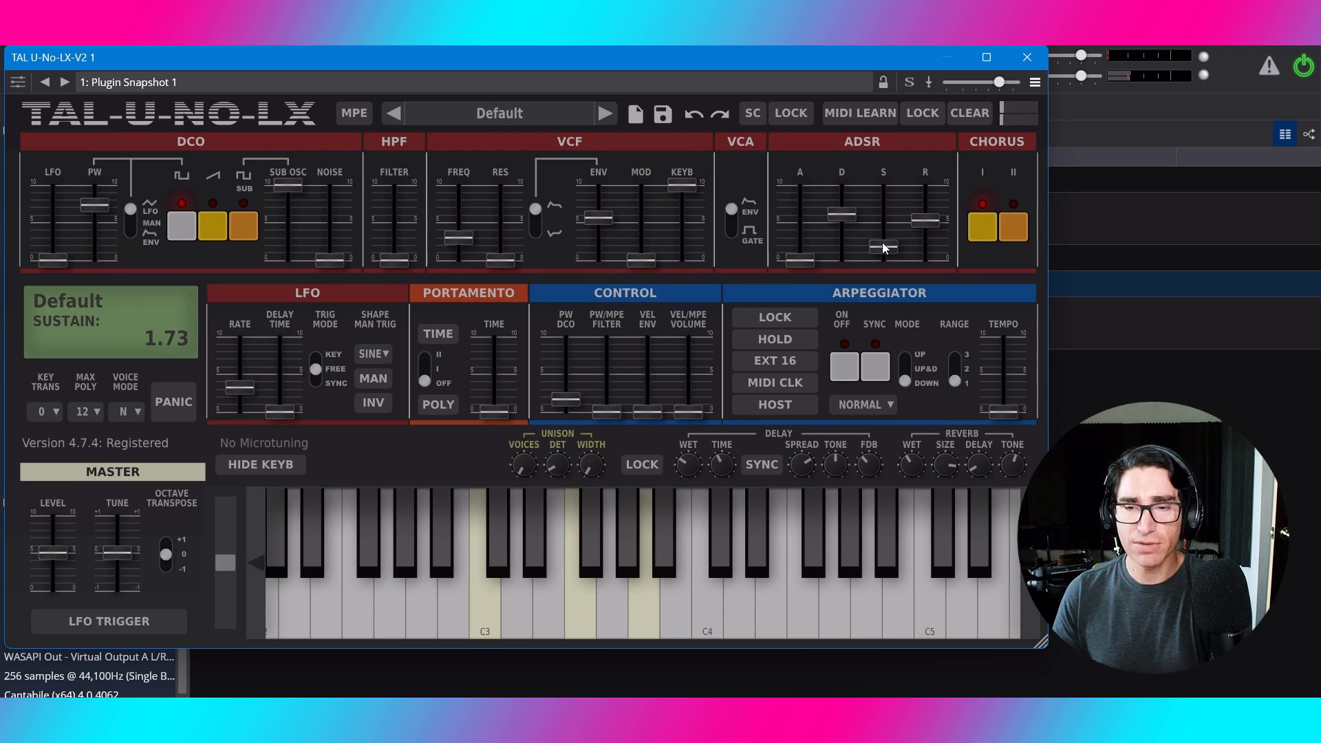
pyautogui.moveTo(883, 246); pyautogui.dragTo(883, 244)
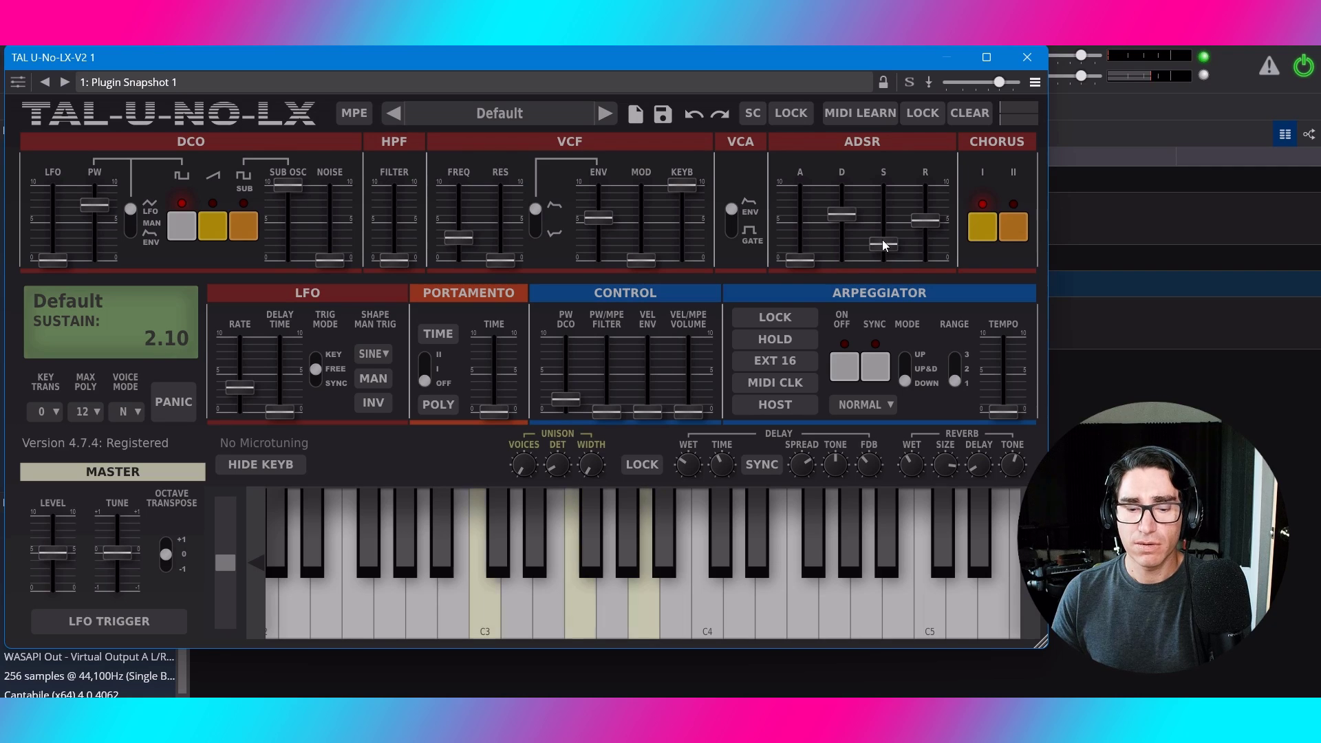